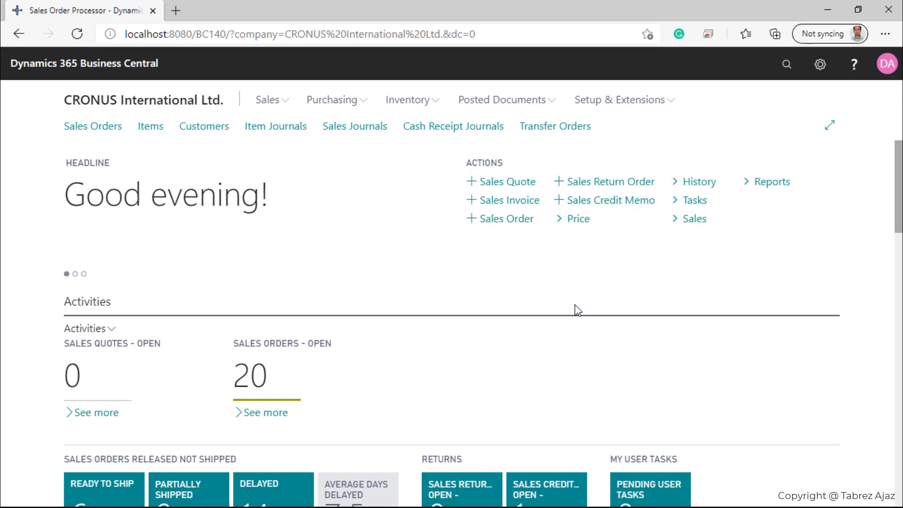
Search the Start menu for 'business cen', then show the BC.35970 installation folder in File Explorer
{"action": "key", "text": "super"}
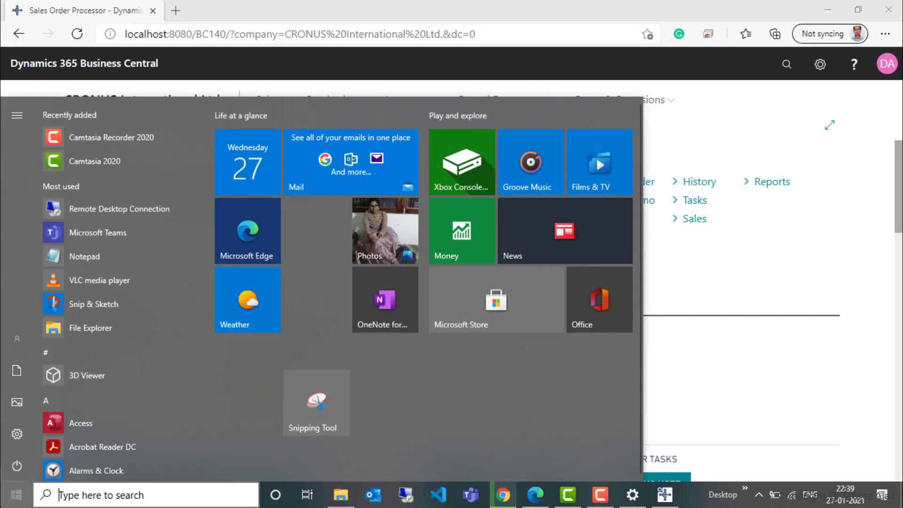
{"action": "left_click", "coordinate": [16, 494]}
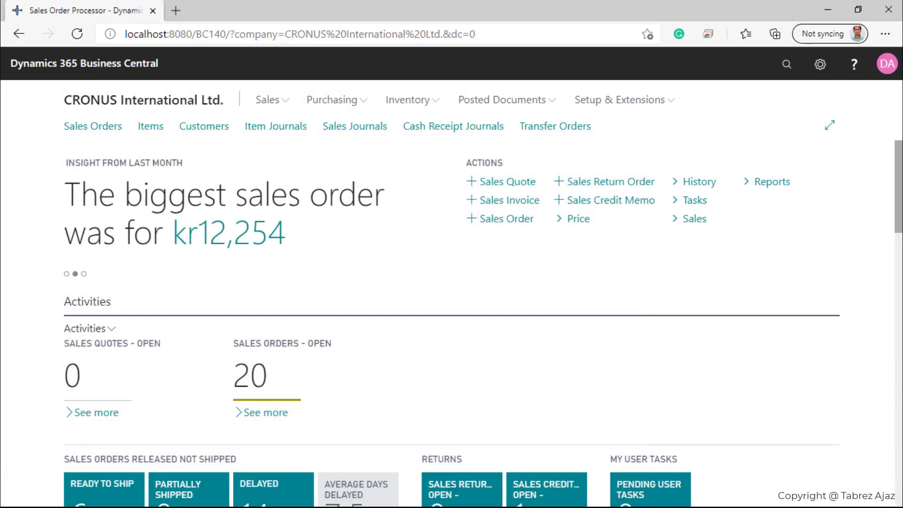
{"action": "left_click", "coordinate": [16, 494]}
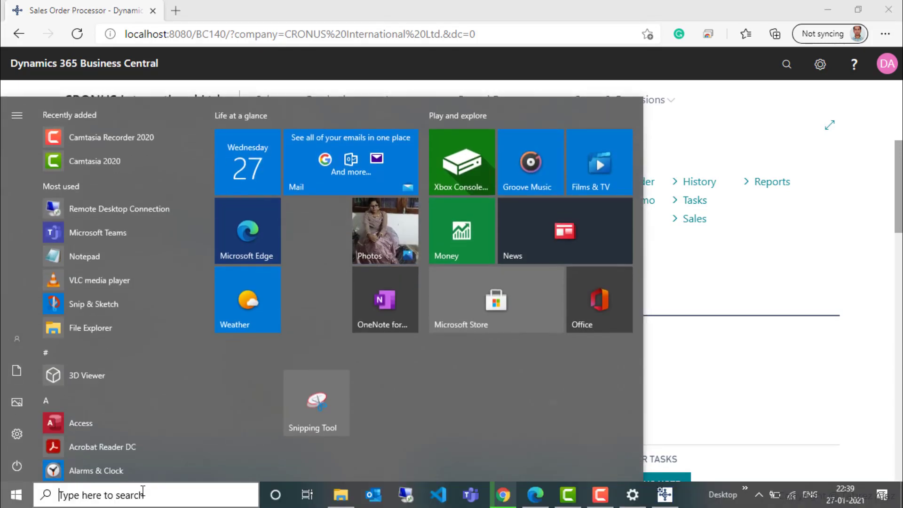
{"action": "left_click", "coordinate": [142, 491]}
{"action": "type", "text": "busines"}
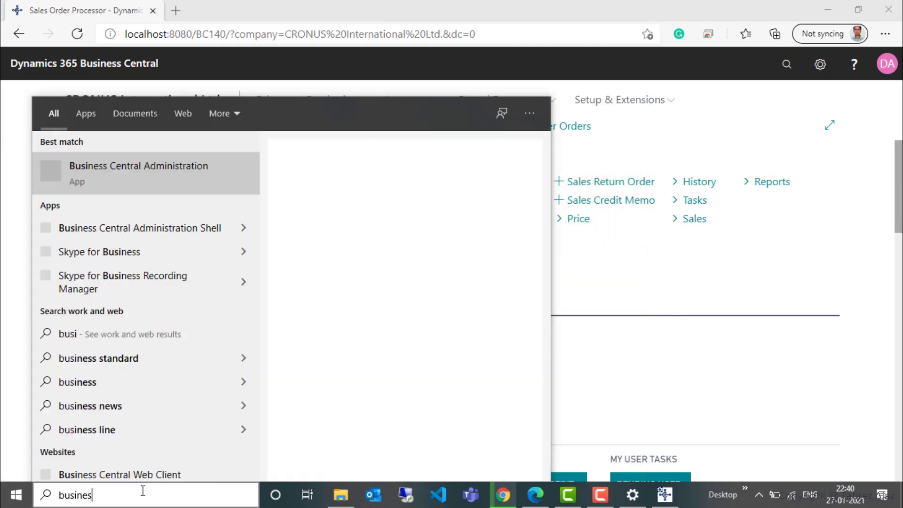
{"action": "type", "text": "s"}
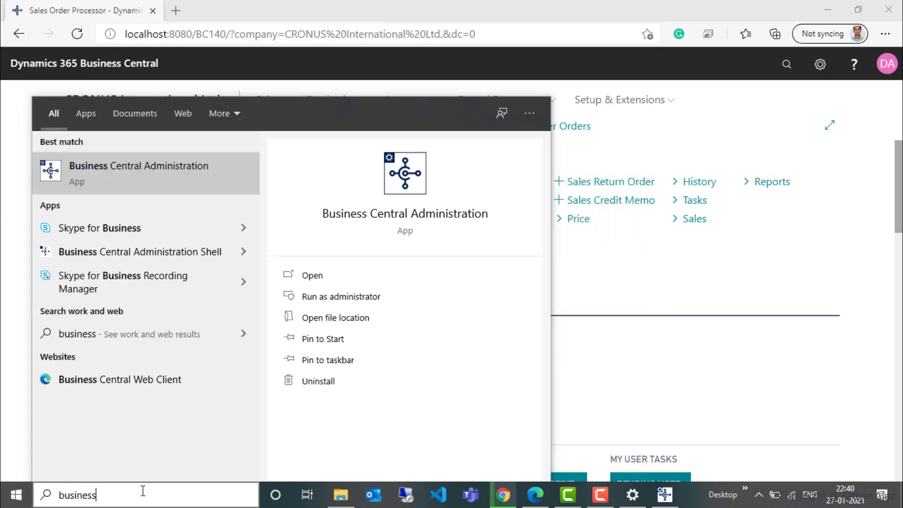
{"action": "type", "text": " cen"}
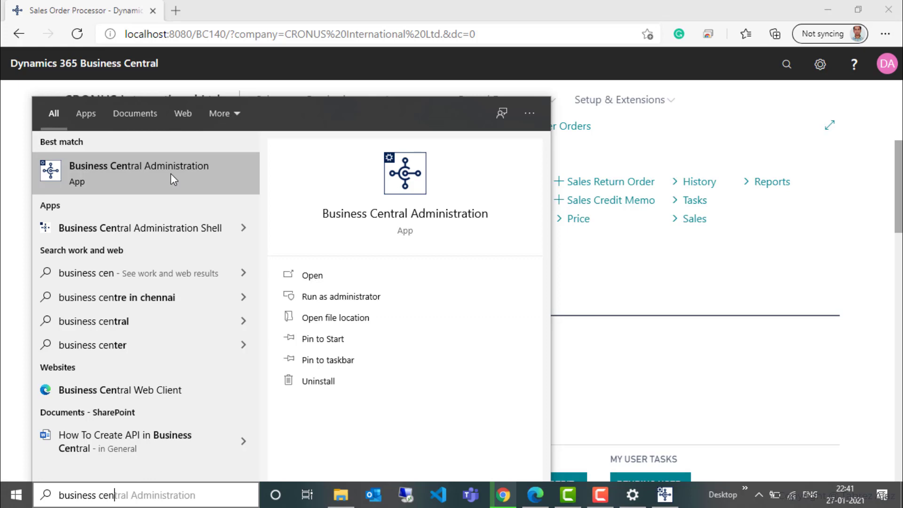
{"action": "left_click", "coordinate": [341, 495]}
{"action": "scroll", "coordinate": [610, 348], "scroll_direction": "down", "scroll_amount": 3}
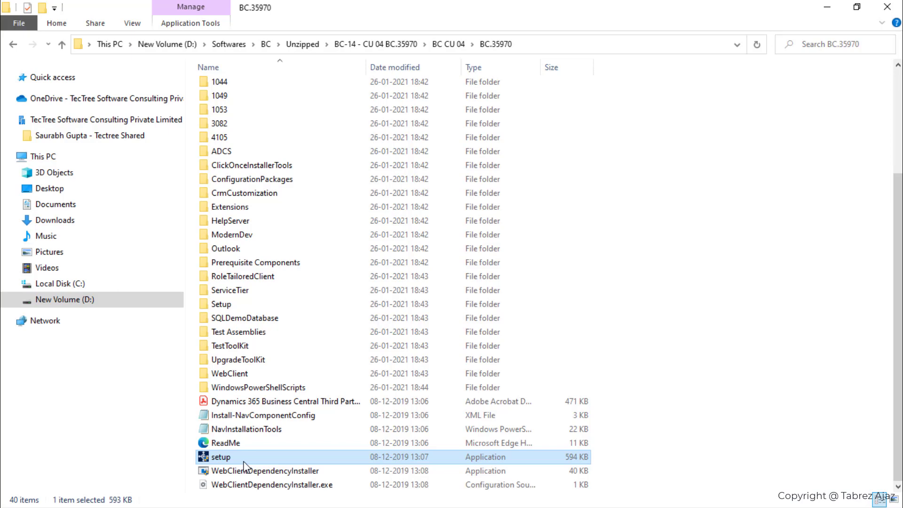
Run setup.exe from the BC.35970 folder to bring up the setup's Maintenance options
{"action": "double_click", "coordinate": [243, 461]}
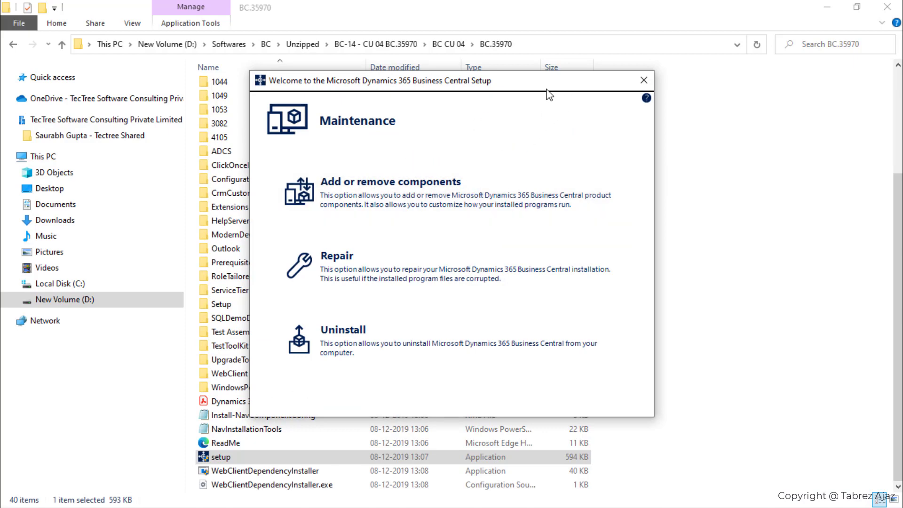
Minimize File Explorer to reveal the Business Central Setup Maintenance window
{"action": "left_click", "coordinate": [826, 6]}
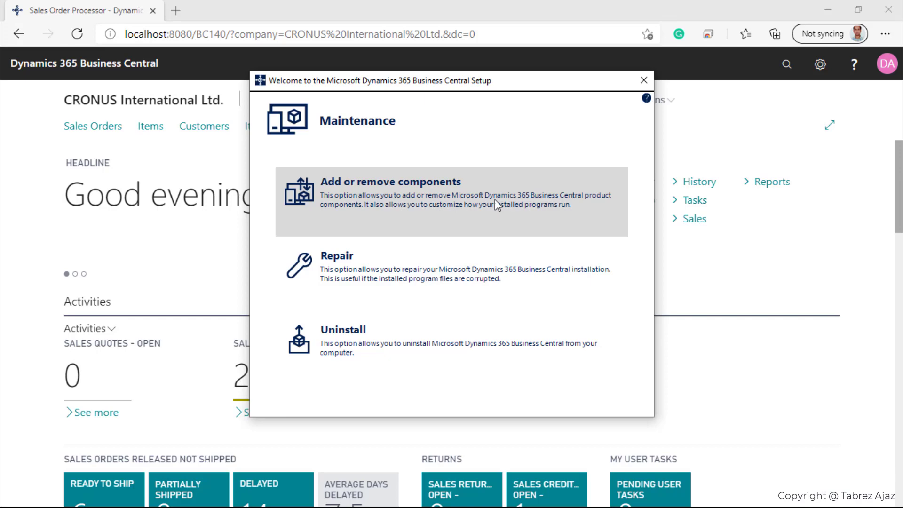
Choose Add or remove components and expand the Server and SQL Server Database component nodes
{"action": "left_click", "coordinate": [427, 201]}
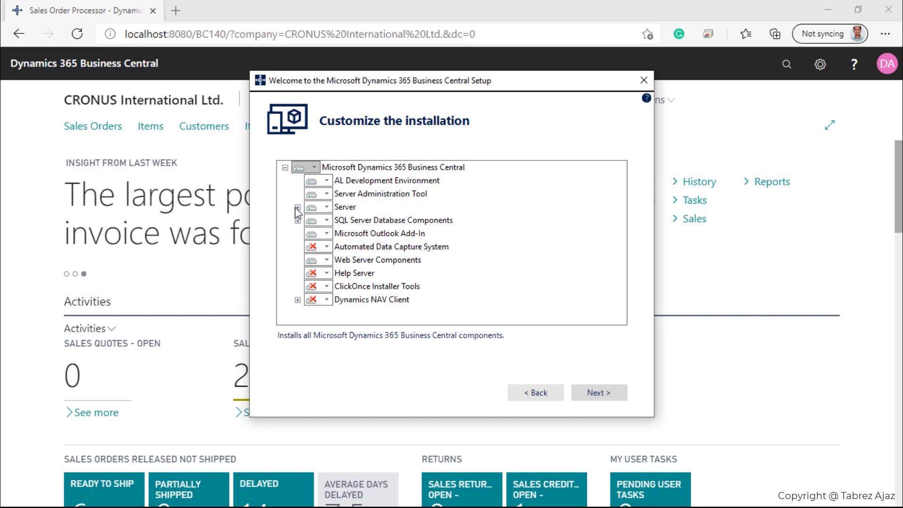
{"action": "left_click", "coordinate": [297, 206]}
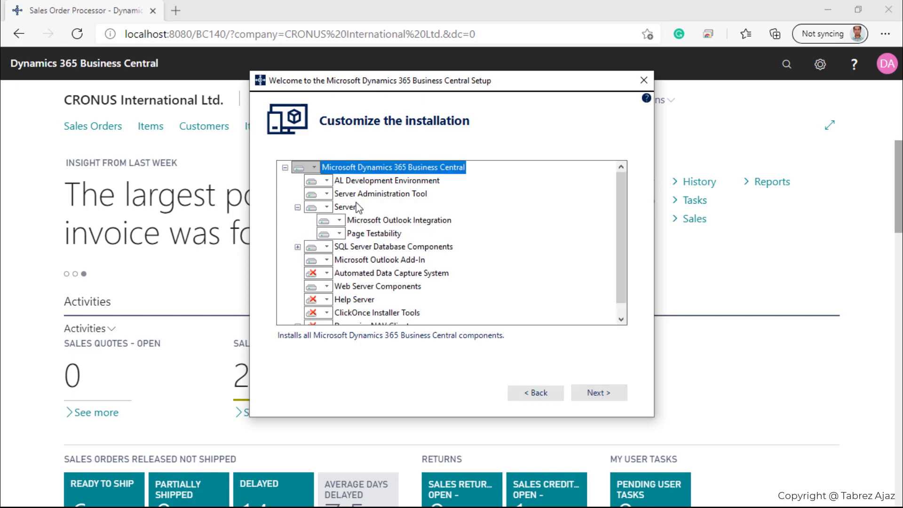
{"action": "left_click", "coordinate": [297, 246]}
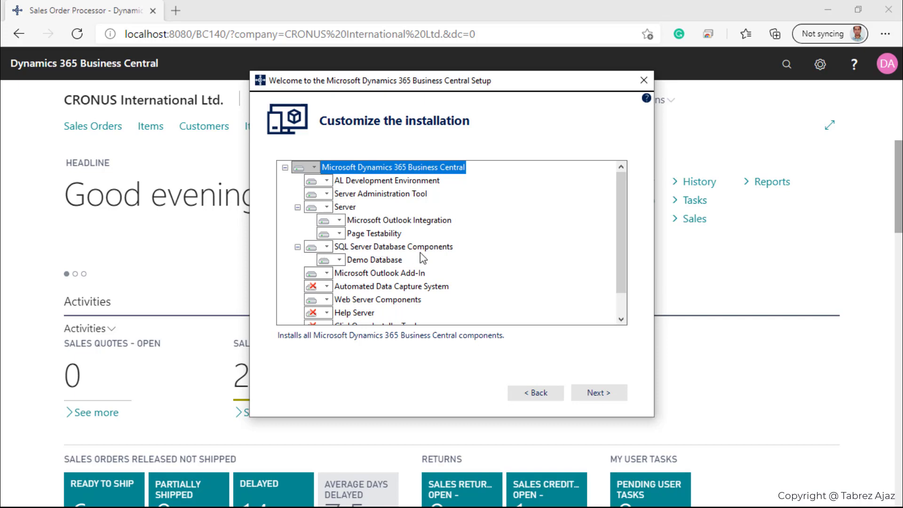
{"action": "left_click", "coordinate": [371, 264]}
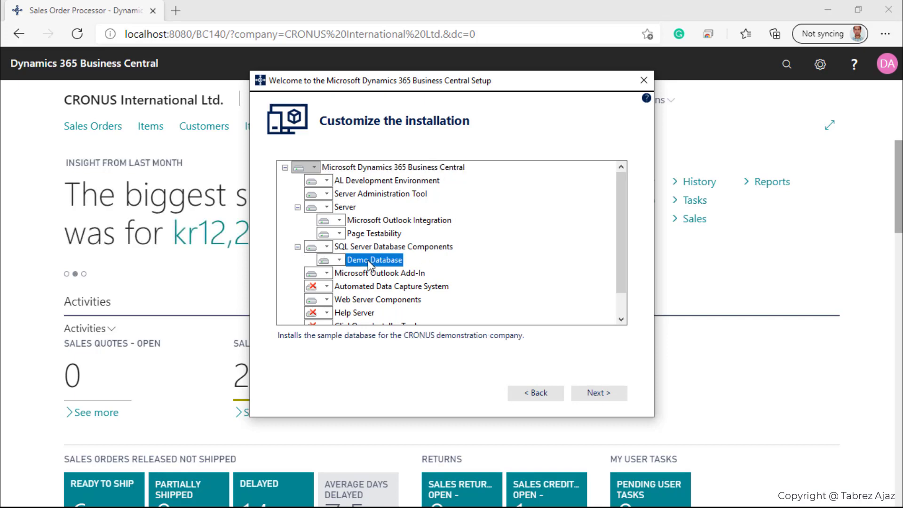
{"action": "scroll", "coordinate": [371, 264], "scroll_direction": "down", "scroll_amount": 1}
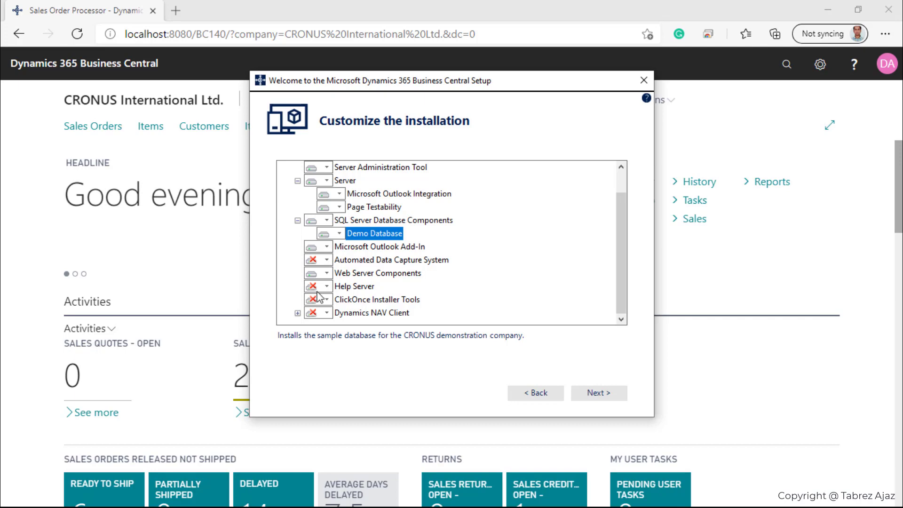
Set Development Environment (C/SIDE) under Dynamics NAV Client to Run from My Computer and continue
{"action": "left_click", "coordinate": [297, 312]}
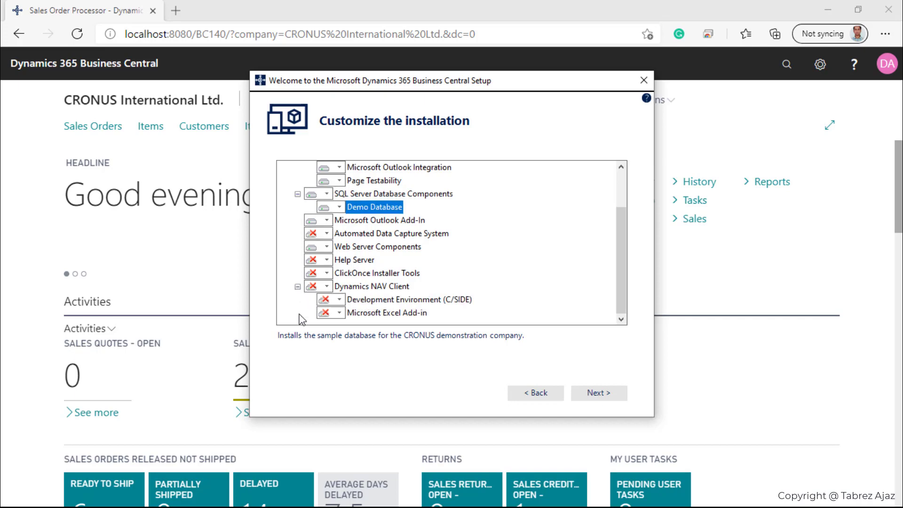
{"action": "left_click", "coordinate": [338, 299]}
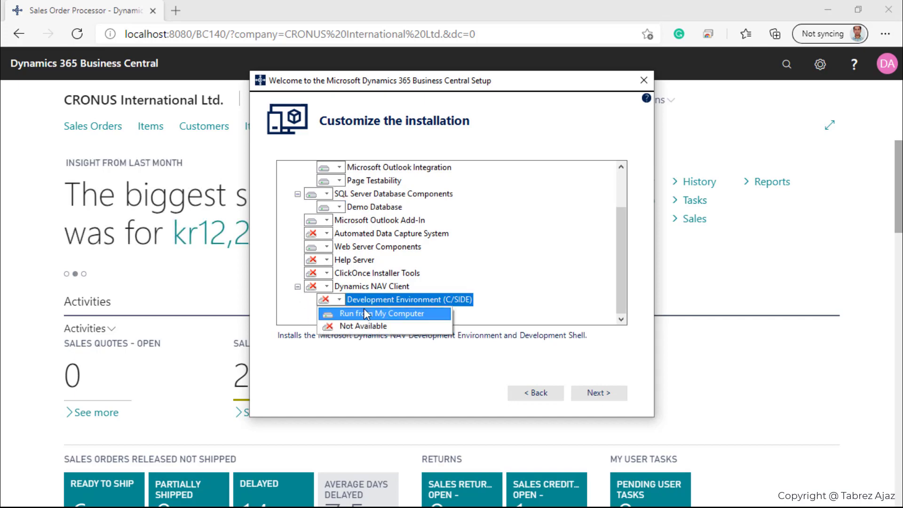
{"action": "left_click", "coordinate": [386, 314]}
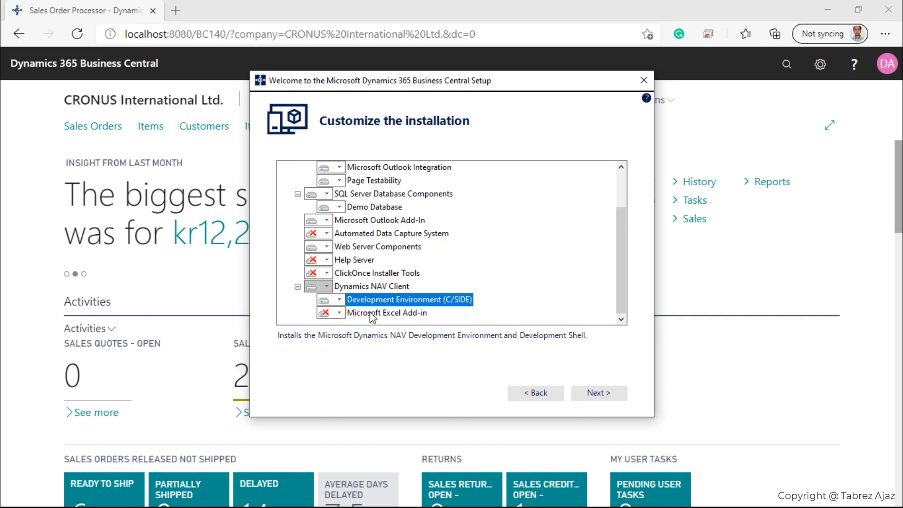
{"action": "left_click", "coordinate": [593, 393]}
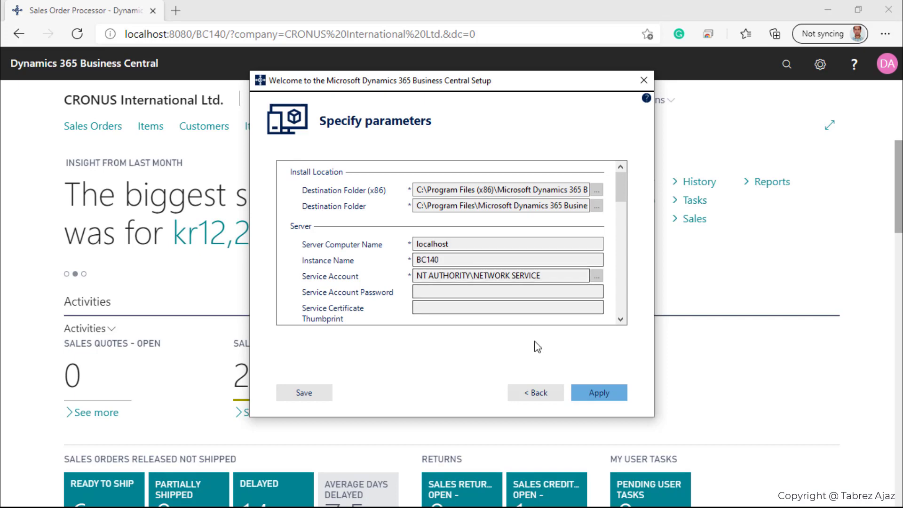
Scroll through the Specify parameters list to review the installation settings
{"action": "scroll", "coordinate": [594, 294], "scroll_direction": "down", "scroll_amount": 5}
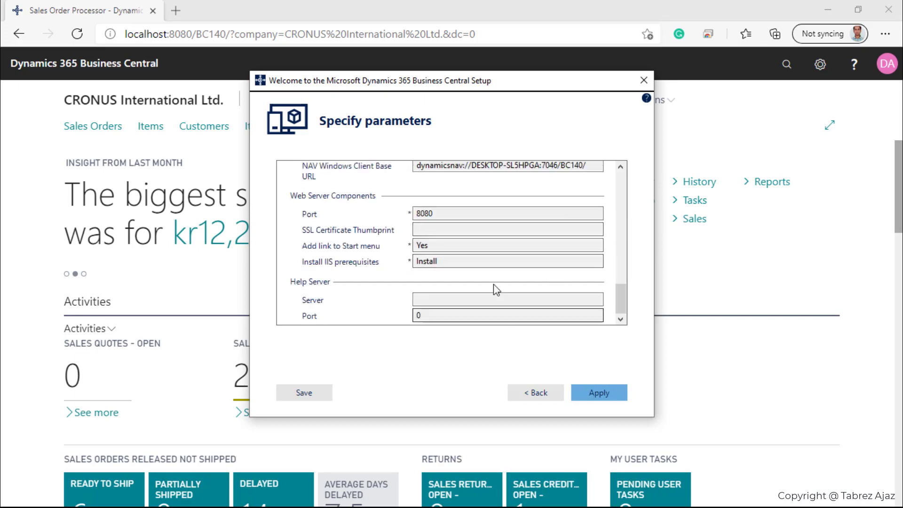
{"action": "scroll", "coordinate": [587, 286], "scroll_direction": "up", "scroll_amount": 5}
{"action": "scroll", "coordinate": [587, 289], "scroll_direction": "down", "scroll_amount": 2}
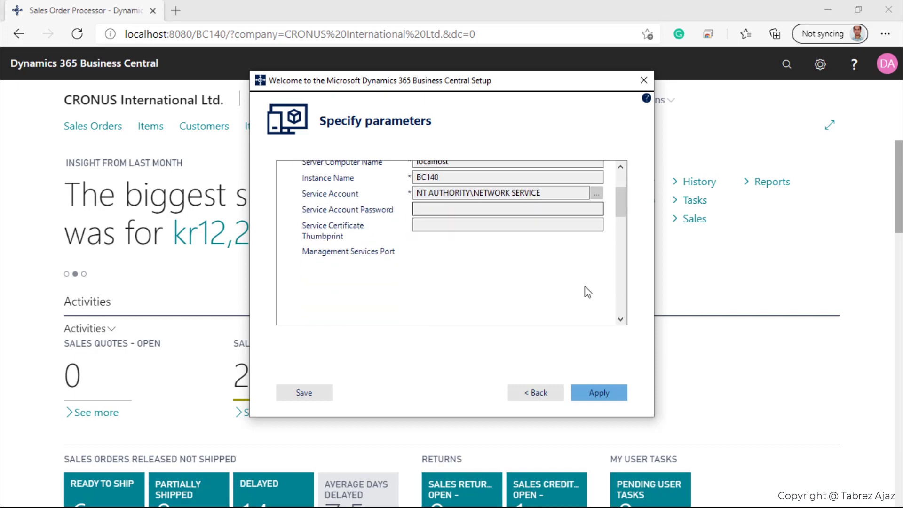
{"action": "scroll", "coordinate": [585, 286], "scroll_direction": "down", "scroll_amount": 5}
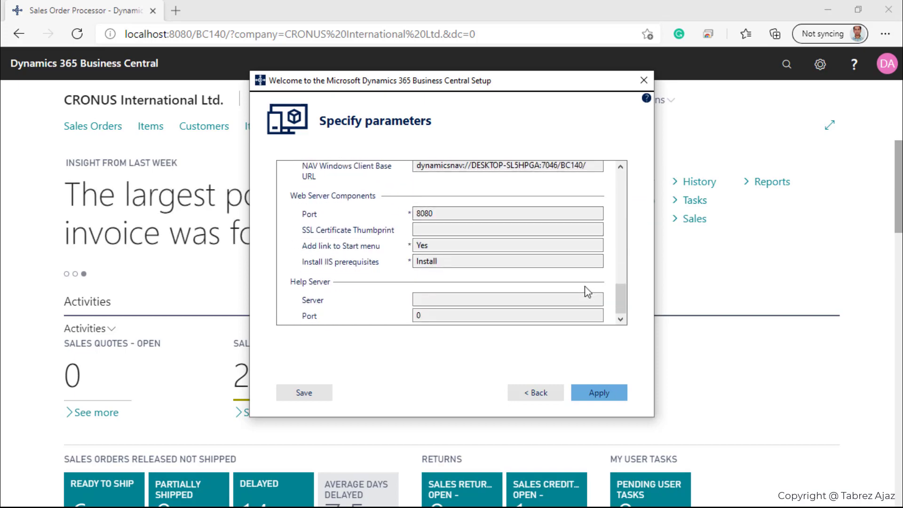
{"action": "scroll", "coordinate": [585, 286], "scroll_direction": "up", "scroll_amount": 4}
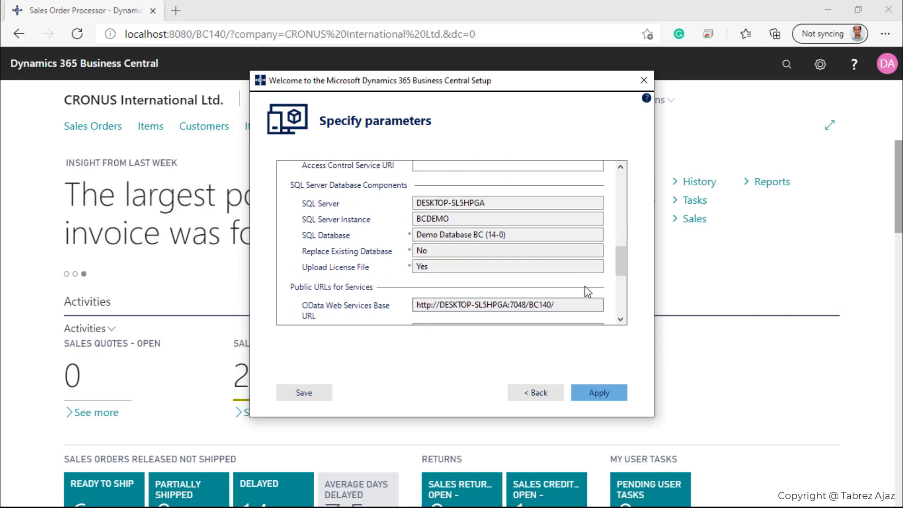
{"action": "scroll", "coordinate": [585, 286], "scroll_direction": "up", "scroll_amount": 1}
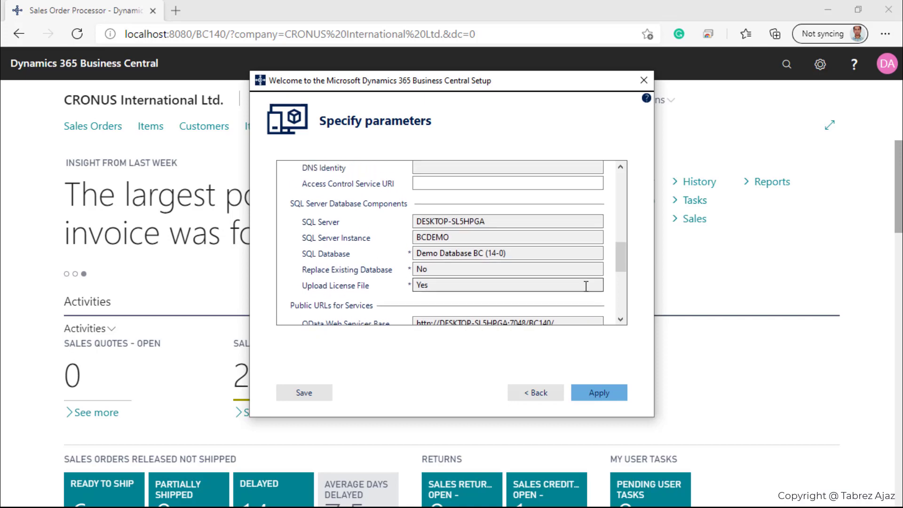
Check the SQL Server name, BCDEMO instance and Demo Database BC (14-0) fields
{"action": "left_click", "coordinate": [510, 223]}
{"action": "double_click", "coordinate": [510, 222]}
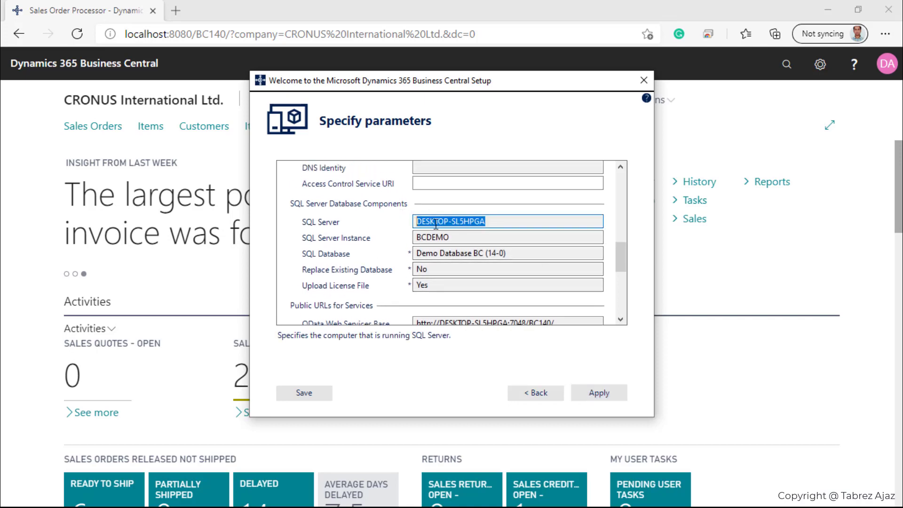
{"action": "left_click", "coordinate": [477, 238]}
{"action": "double_click", "coordinate": [477, 238]}
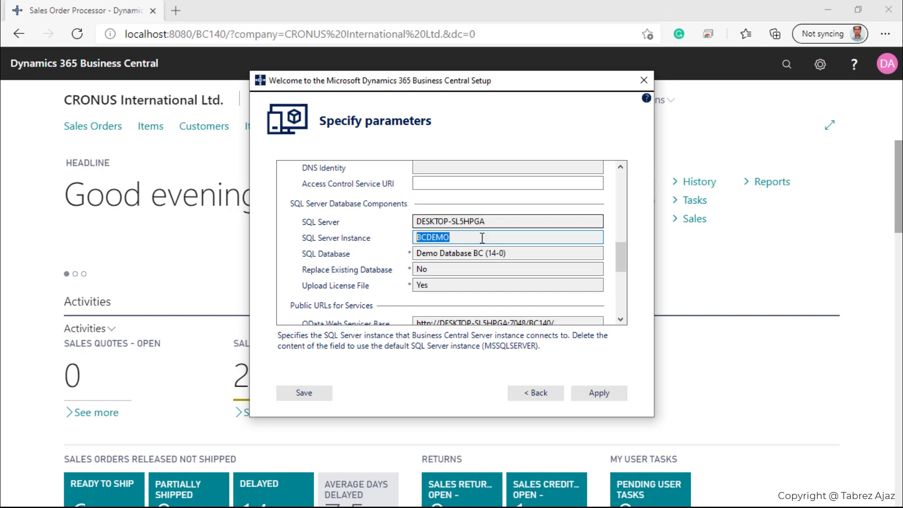
{"action": "left_click", "coordinate": [519, 253]}
{"action": "scroll", "coordinate": [512, 255], "scroll_direction": "down", "scroll_amount": 3}
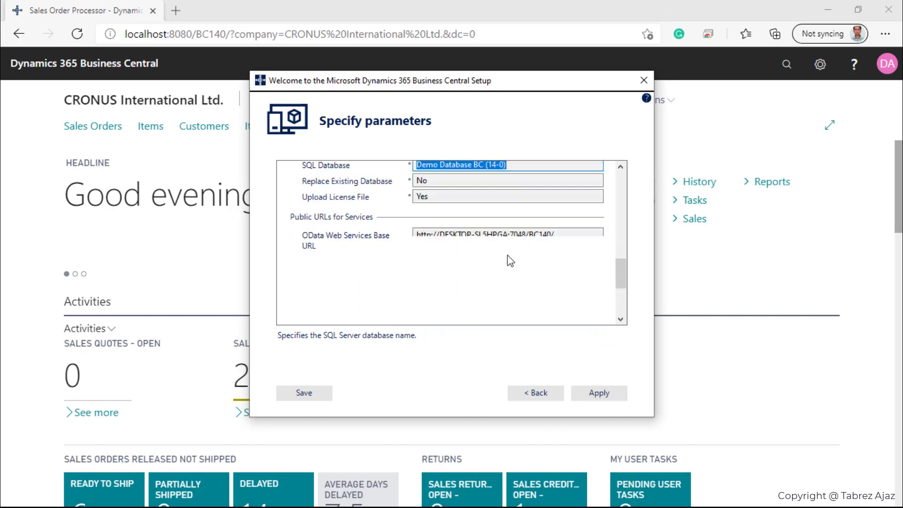
{"action": "scroll", "coordinate": [508, 255], "scroll_direction": "down", "scroll_amount": 2}
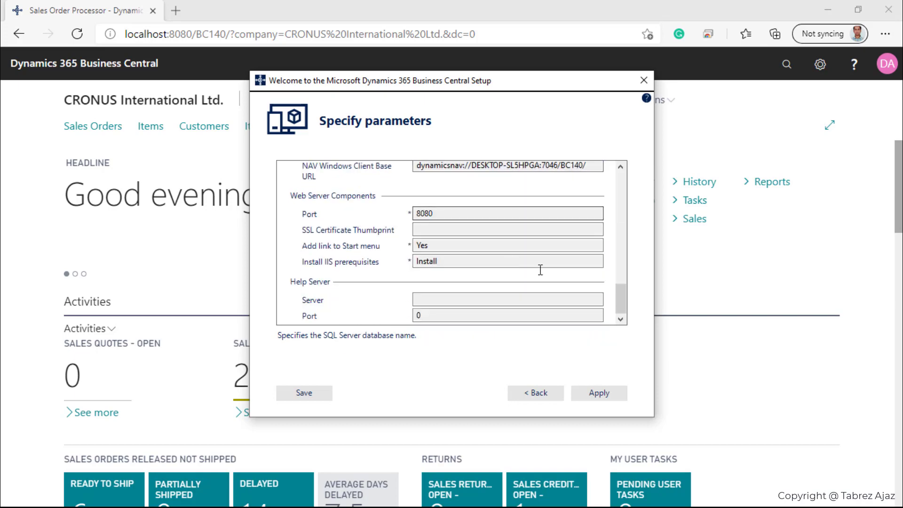
Apply the component changes and close setup once the modification succeeds
{"action": "left_click", "coordinate": [600, 393]}
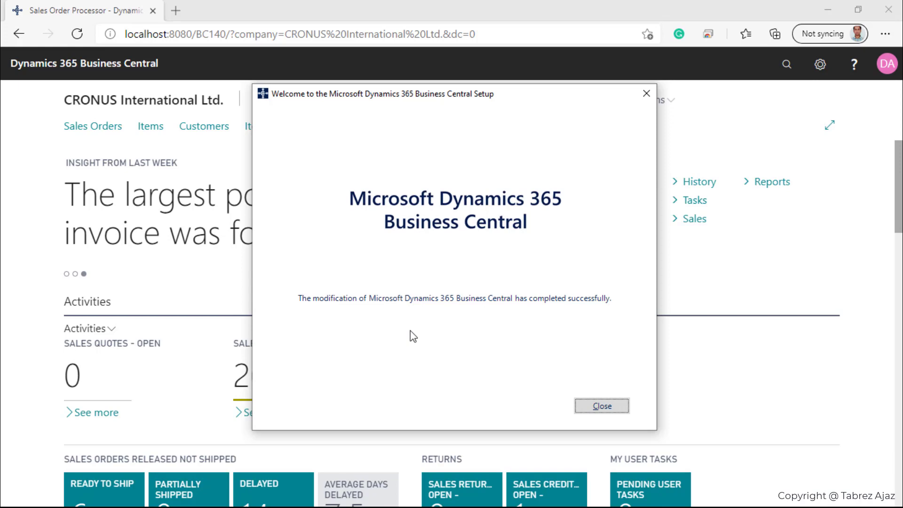
{"action": "left_click", "coordinate": [596, 411]}
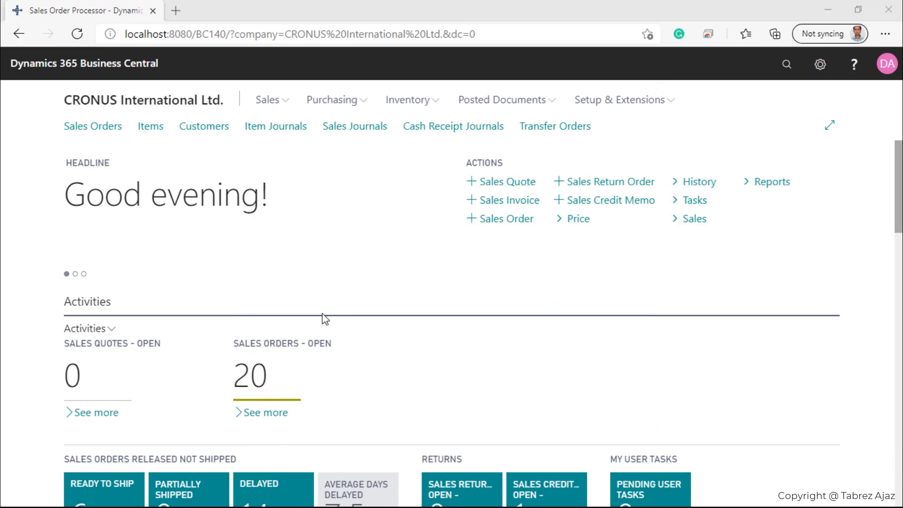
Launch the Dynamics NAV Windows client from Start and reload the Business Central web page
{"action": "key", "text": "super"}
{"action": "scroll", "coordinate": [115, 343], "scroll_direction": "down", "scroll_amount": 10}
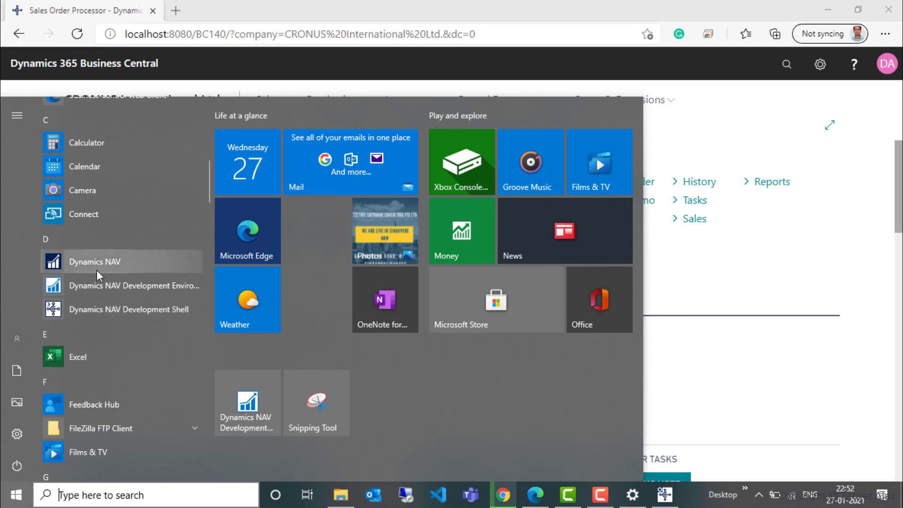
{"action": "left_click", "coordinate": [134, 258]}
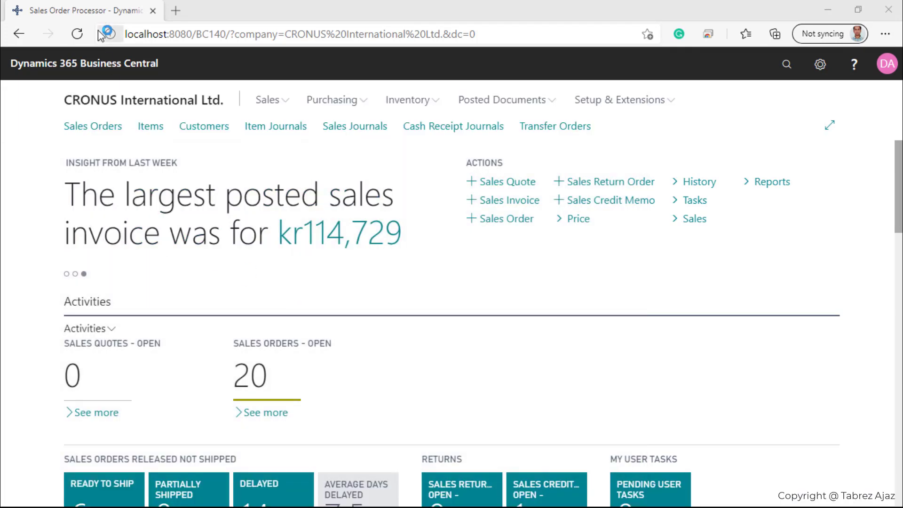
{"action": "left_click", "coordinate": [80, 35]}
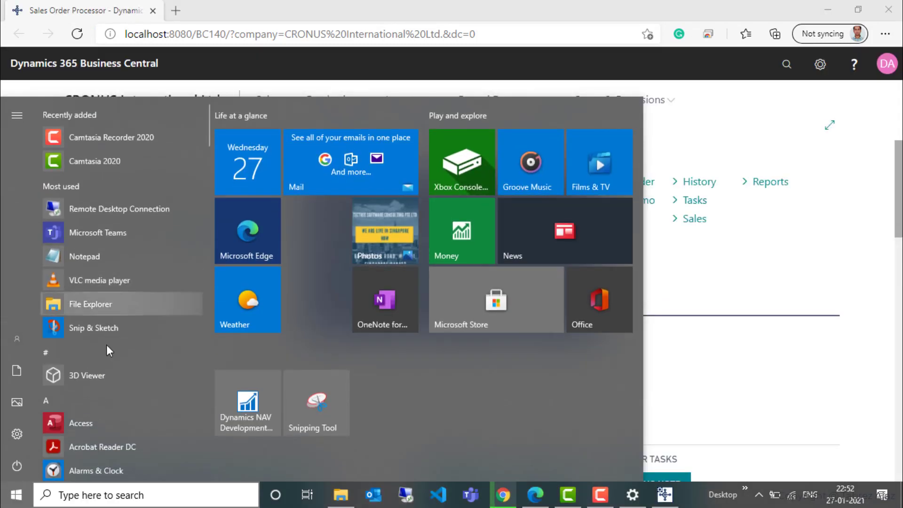
Launch the Dynamics NAV Development Environment and the Development Shell from the Start menu
{"action": "scroll", "coordinate": [106, 349], "scroll_direction": "down", "scroll_amount": 5}
{"action": "scroll", "coordinate": [119, 351], "scroll_direction": "down", "scroll_amount": 4}
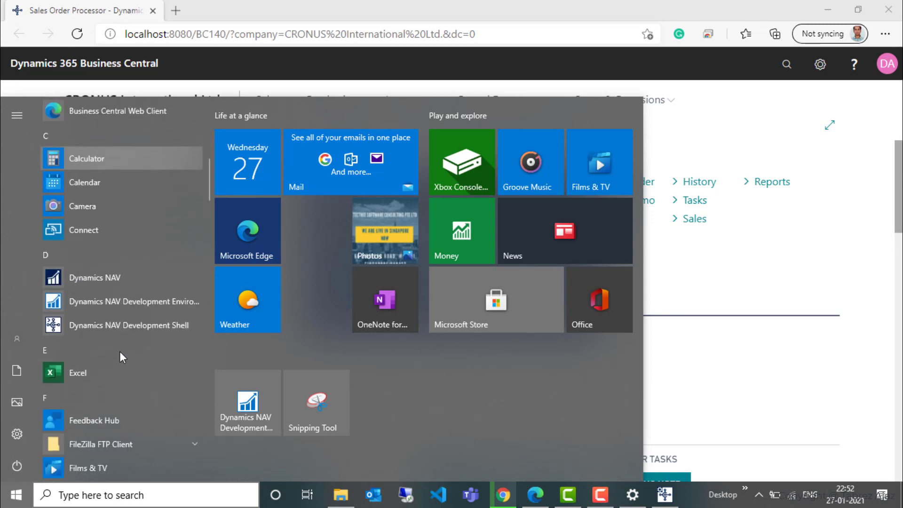
{"action": "left_click", "coordinate": [136, 305]}
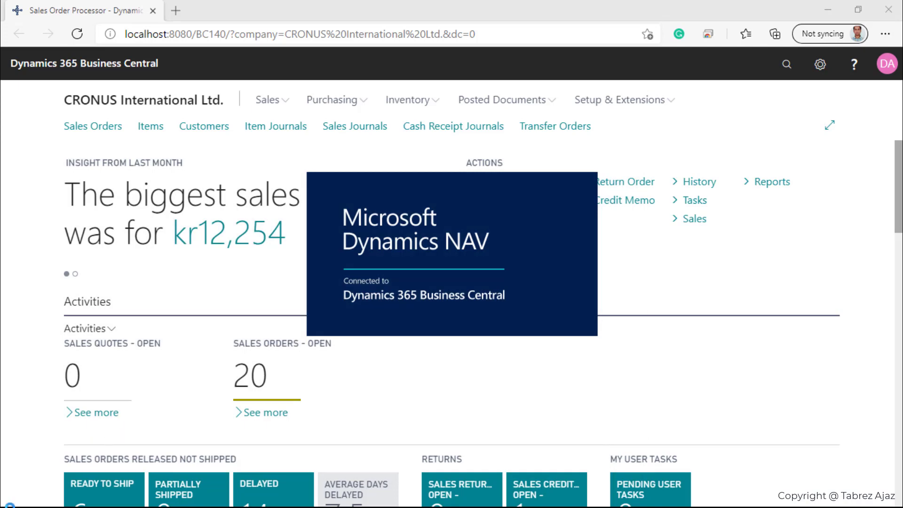
{"action": "key", "text": "super"}
{"action": "scroll", "coordinate": [98, 357], "scroll_direction": "down", "scroll_amount": 5}
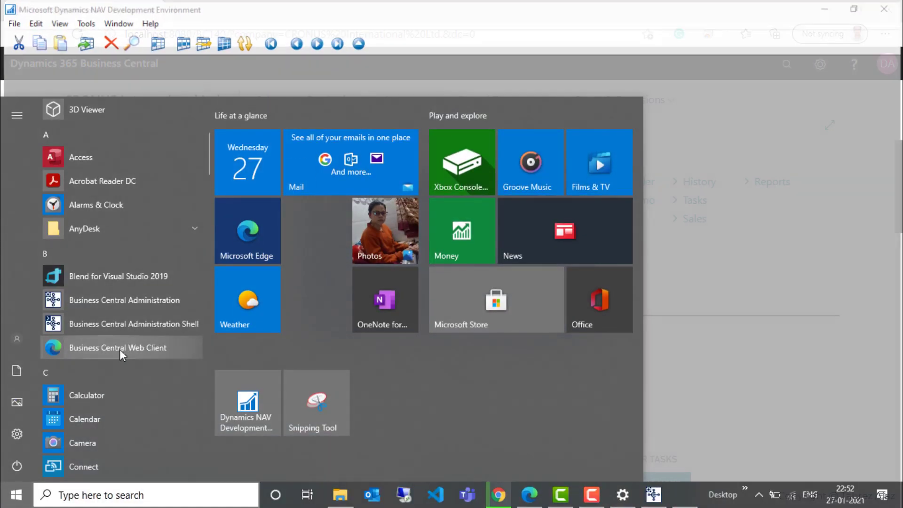
{"action": "scroll", "coordinate": [143, 349], "scroll_direction": "down", "scroll_amount": 3}
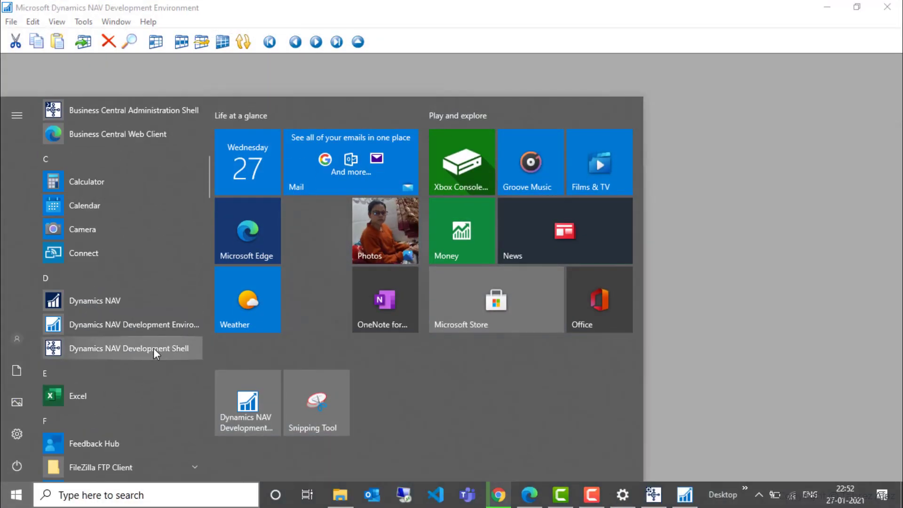
{"action": "left_click", "coordinate": [153, 348]}
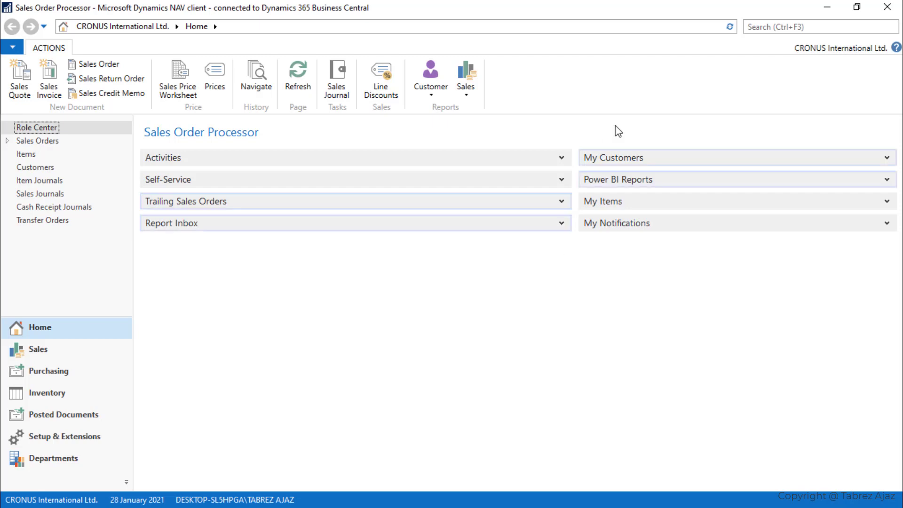
Refresh the role center, then open Customers in both the NAV client and web client to compare
{"action": "left_click", "coordinate": [729, 27]}
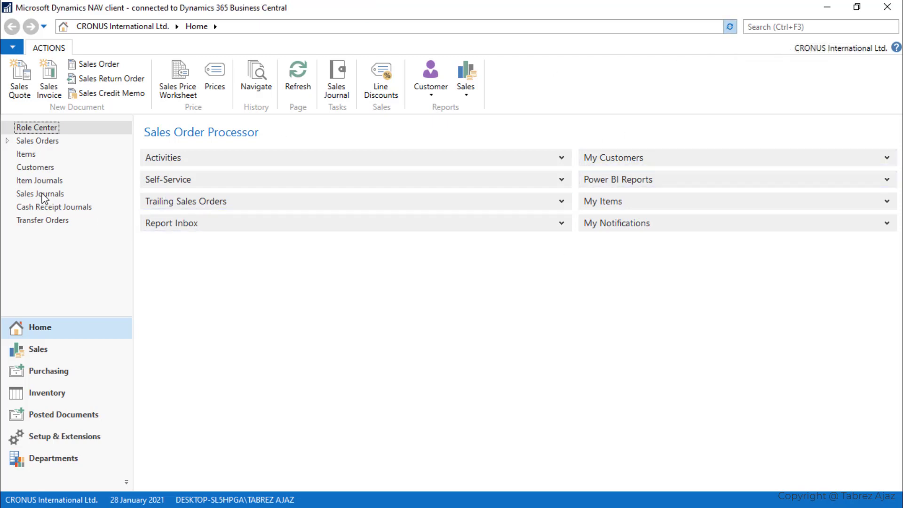
{"action": "left_click", "coordinate": [43, 171]}
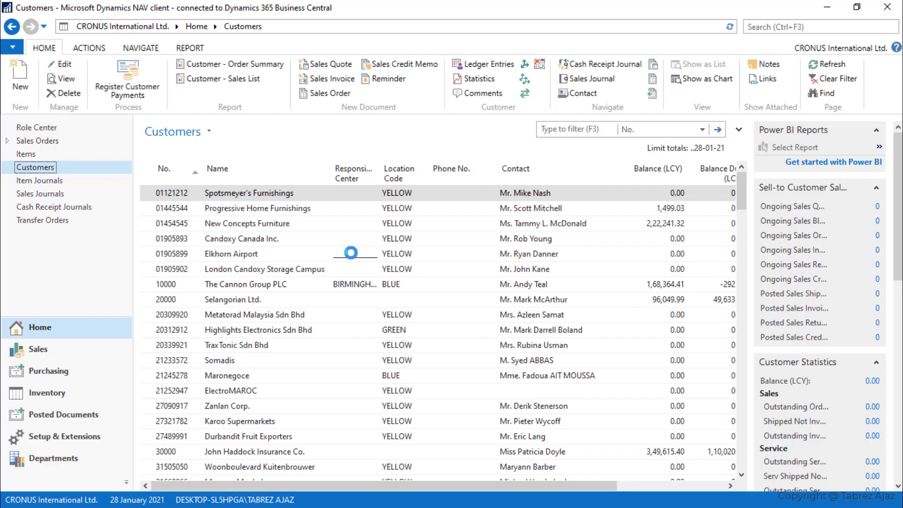
{"action": "key", "text": "alt+Tab"}
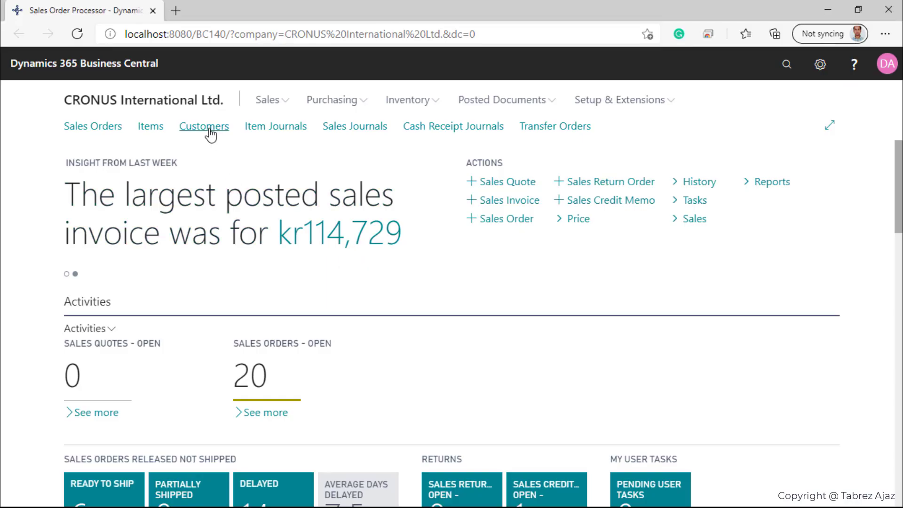
{"action": "left_click", "coordinate": [210, 135]}
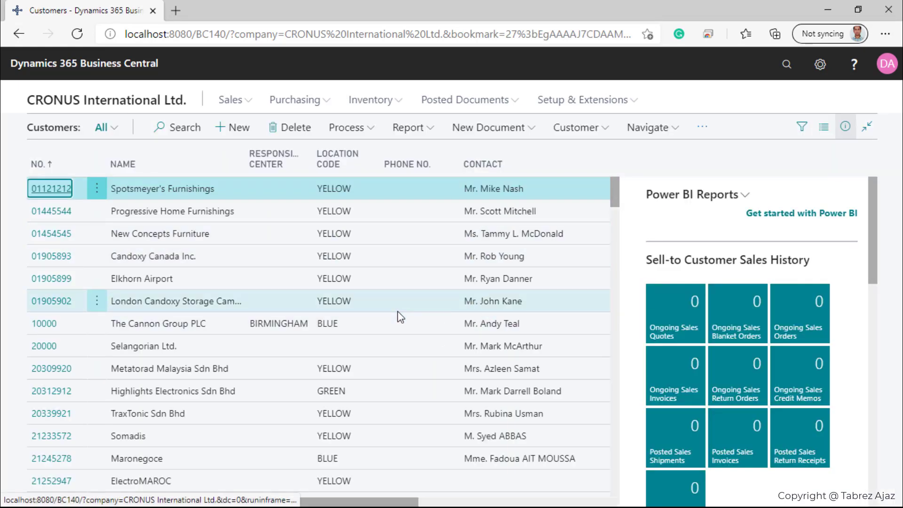
{"action": "key", "text": "alt+Tab"}
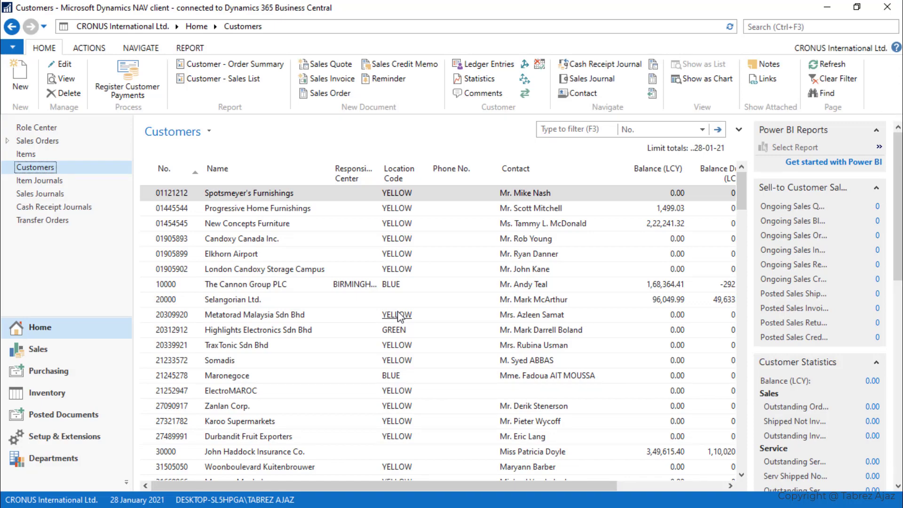
{"action": "key", "text": "alt+Tab"}
{"action": "key", "text": "alt+Tab"}
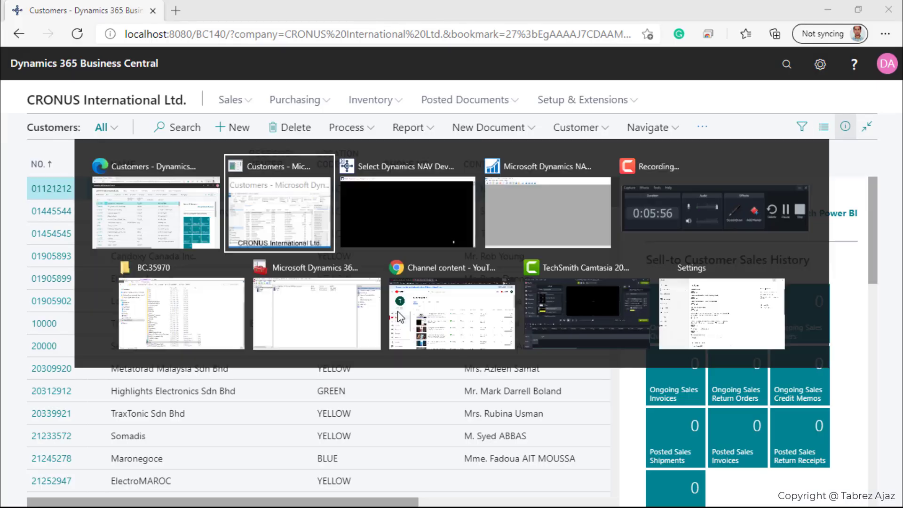
{"action": "key", "text": "alt+Tab"}
{"action": "key", "text": "alt+Tab"}
Scroll through the Development Shell's NAV cmdlet listing, then switch to the Development Environment window
{"action": "key", "text": "Escape"}
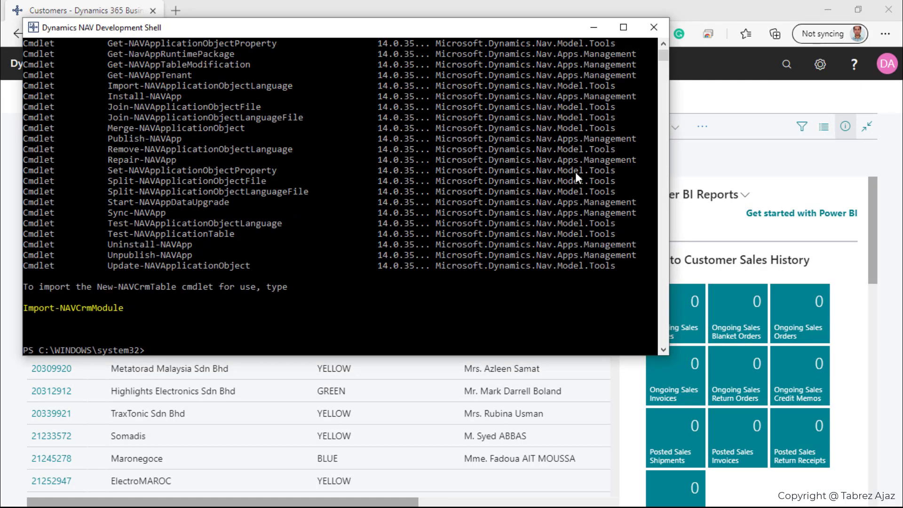
{"action": "scroll", "coordinate": [445, 173], "scroll_direction": "up", "scroll_amount": 8}
{"action": "scroll", "coordinate": [444, 173], "scroll_direction": "down", "scroll_amount": 4}
{"action": "scroll", "coordinate": [445, 174], "scroll_direction": "down", "scroll_amount": 4}
{"action": "scroll", "coordinate": [445, 175], "scroll_direction": "up", "scroll_amount": 8}
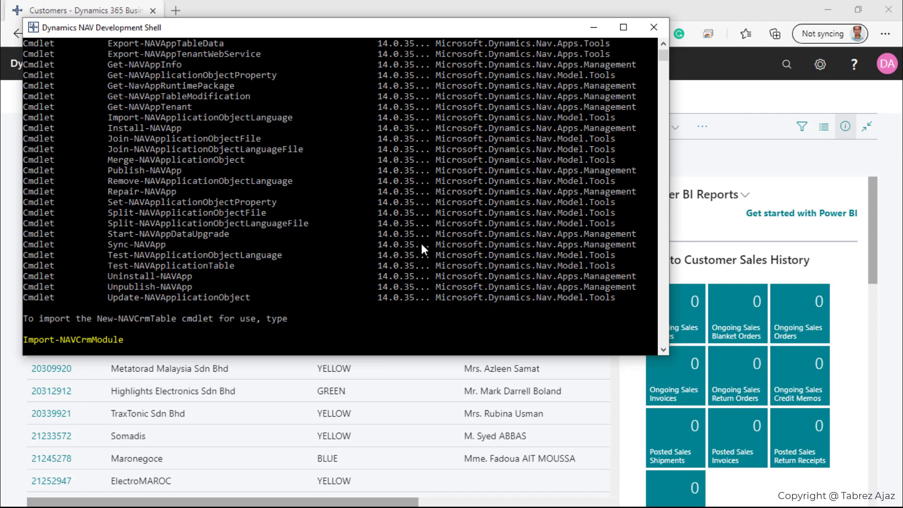
{"action": "key", "text": "alt+Tab"}
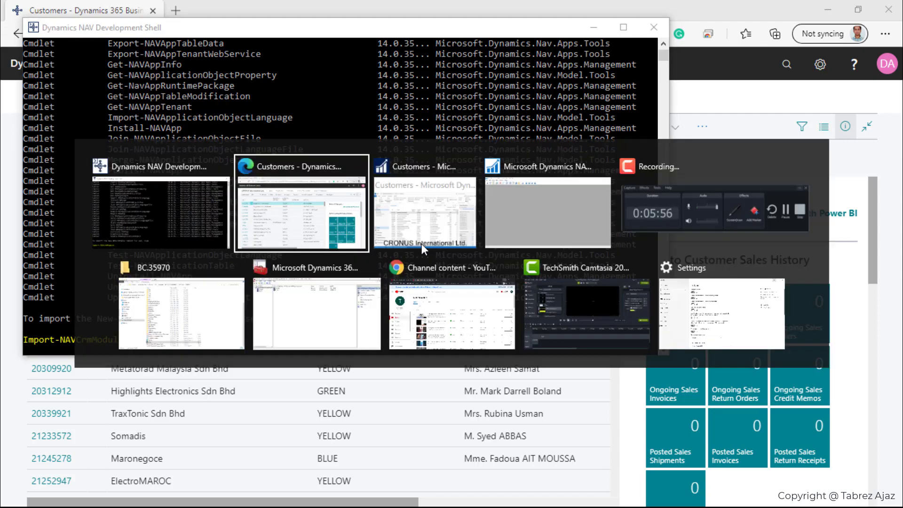
{"action": "left_click", "coordinate": [421, 244]}
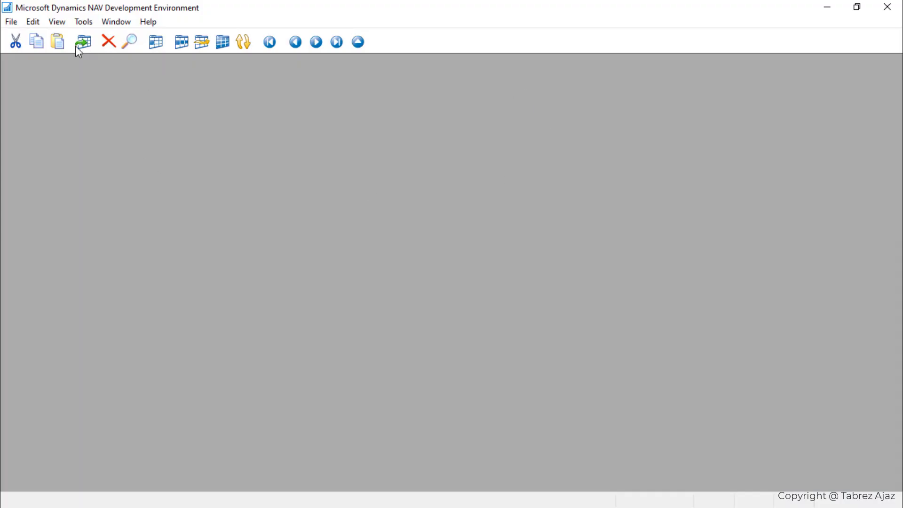
Through File > Database > Open, open Demo Database BC (14-0) on the BCDEMO server instance
{"action": "left_click", "coordinate": [11, 22]}
{"action": "mouse_move", "coordinate": [112, 56]}
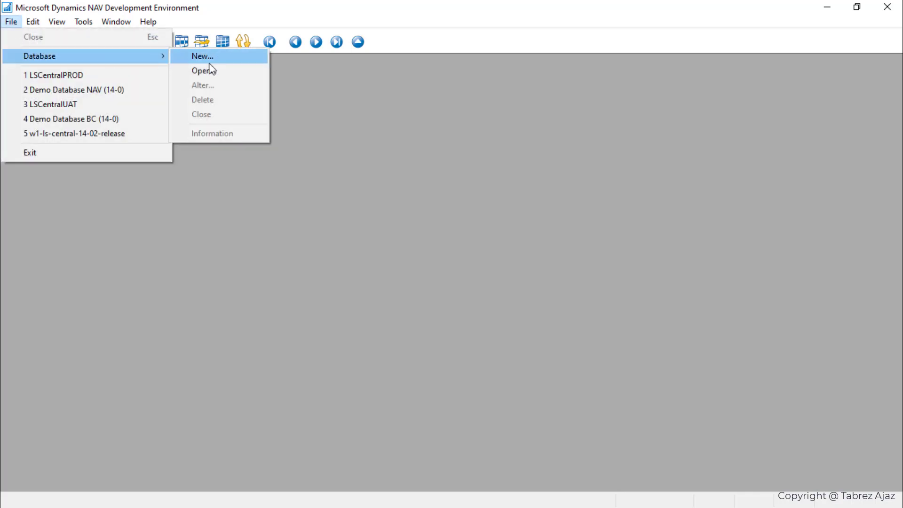
{"action": "left_click", "coordinate": [212, 71]}
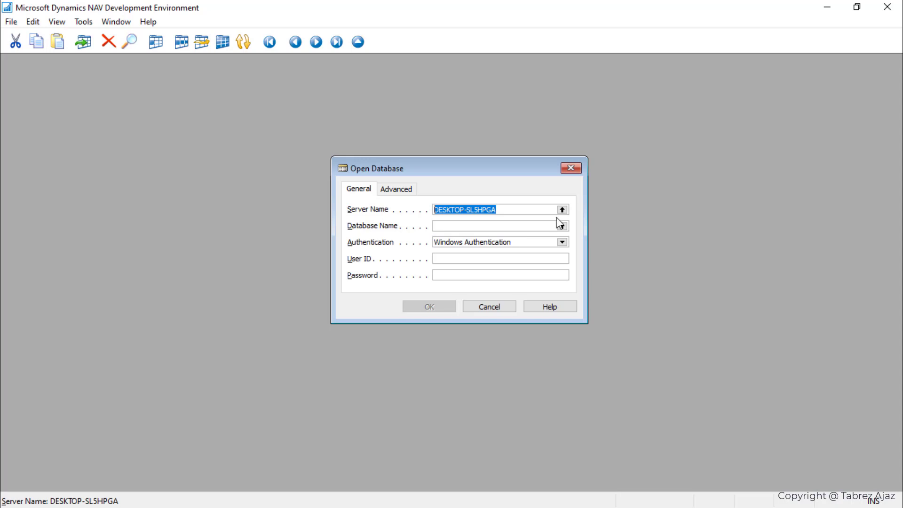
{"action": "left_click", "coordinate": [562, 209]}
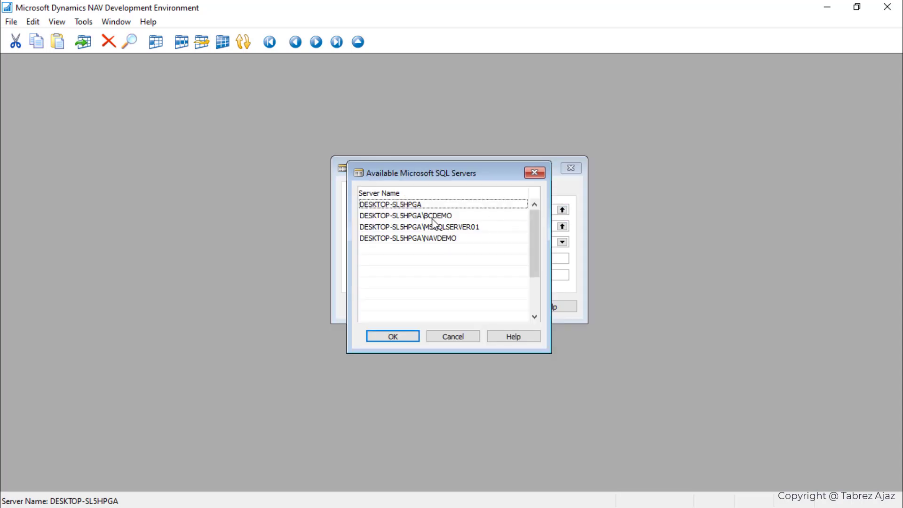
{"action": "double_click", "coordinate": [448, 217]}
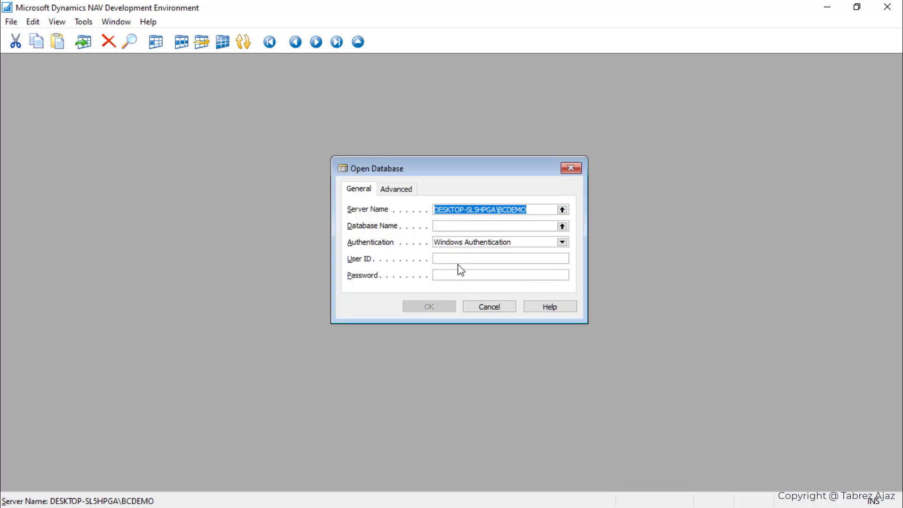
{"action": "left_click", "coordinate": [562, 226]}
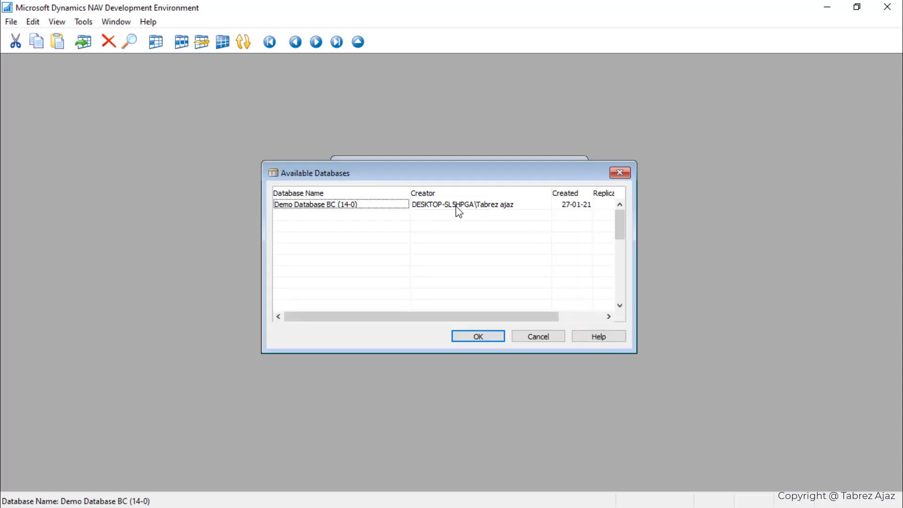
{"action": "double_click", "coordinate": [456, 207]}
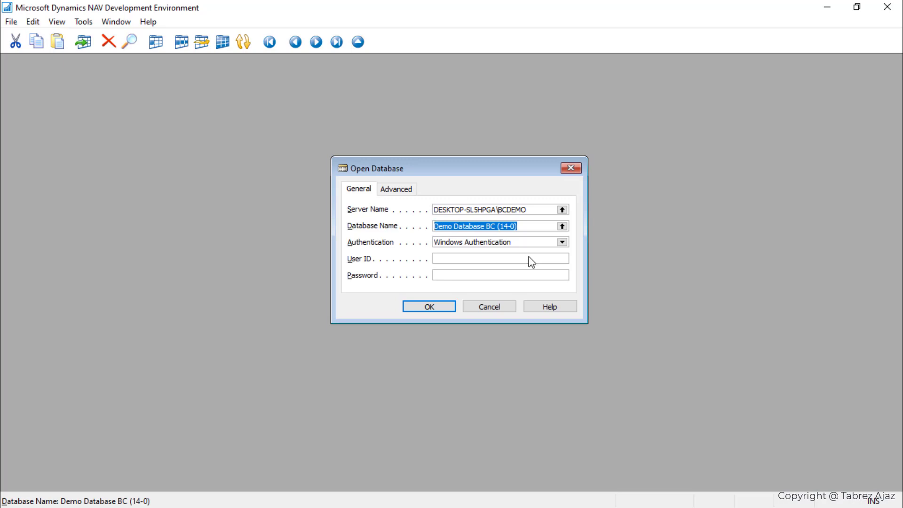
{"action": "left_click", "coordinate": [436, 307]}
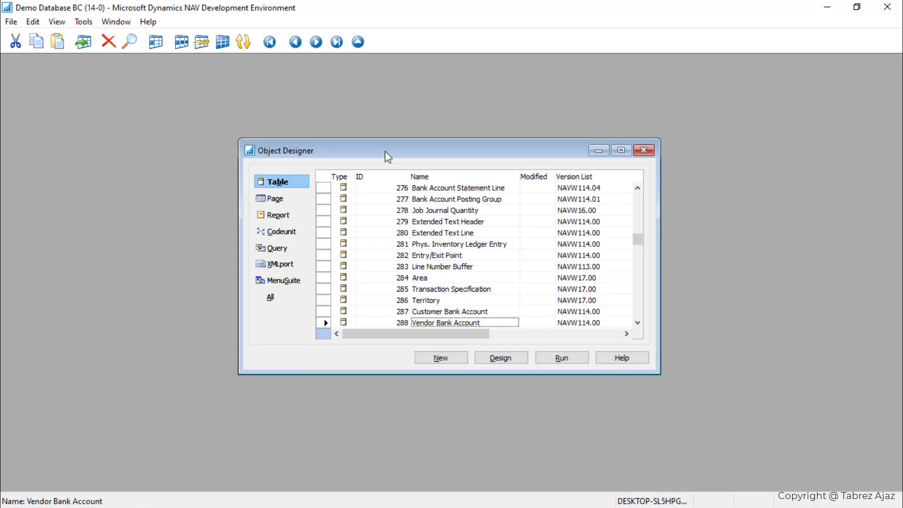
Maximize Object Designer and browse the Page, Report, Codeunit, Query, XMLport and MenuSuite objects
{"action": "double_click", "coordinate": [384, 150]}
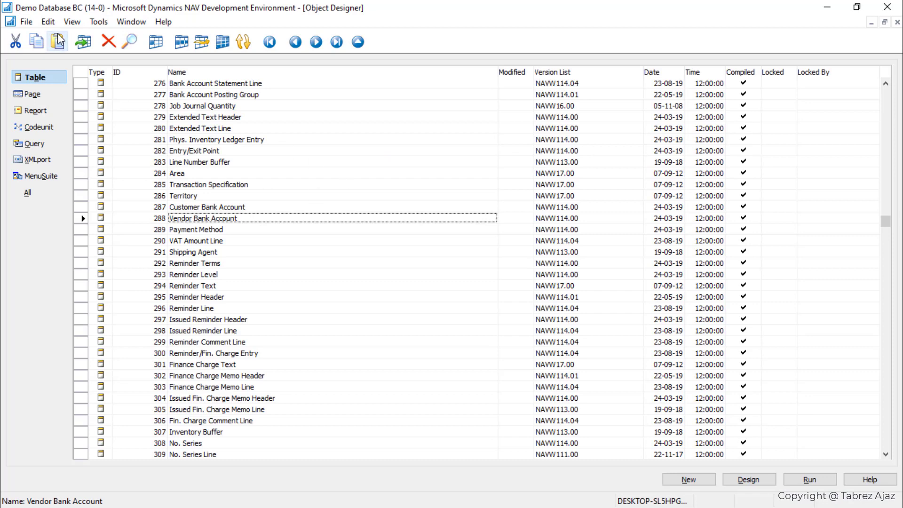
{"action": "left_click", "coordinate": [34, 95]}
{"action": "left_click", "coordinate": [35, 111]}
{"action": "left_click", "coordinate": [41, 127]}
{"action": "left_click", "coordinate": [40, 144]}
{"action": "left_click", "coordinate": [45, 160]}
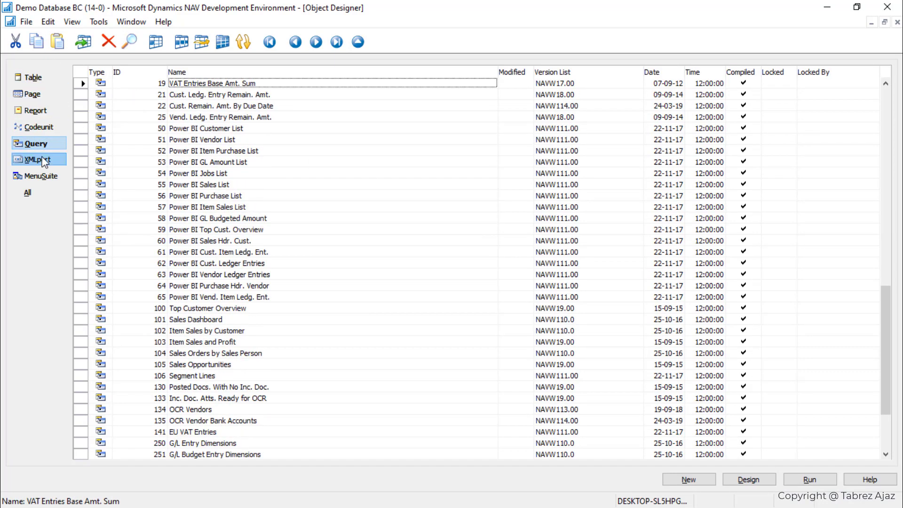
{"action": "left_click", "coordinate": [51, 177]}
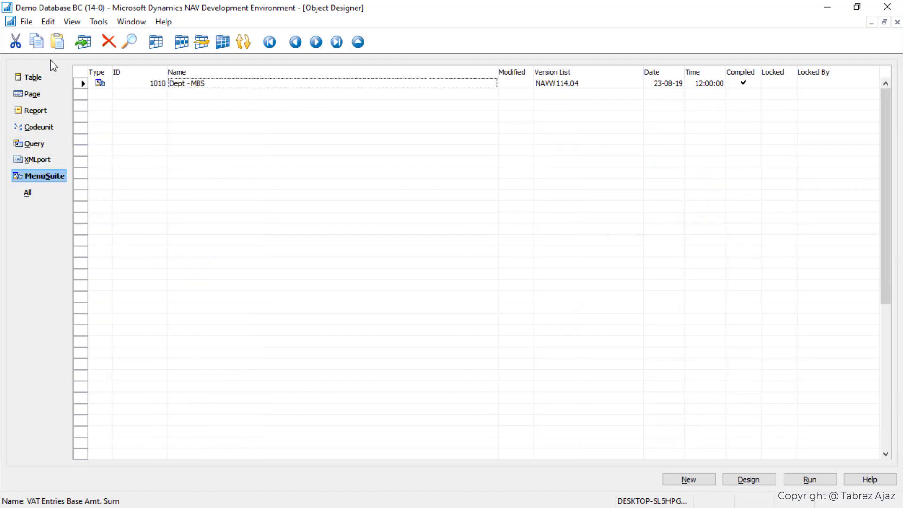
Go back to the top of the Table list and run the Payment Terms table, showing its 11 codes
{"action": "left_click", "coordinate": [32, 78]}
{"action": "key", "text": "ctrl+Home"}
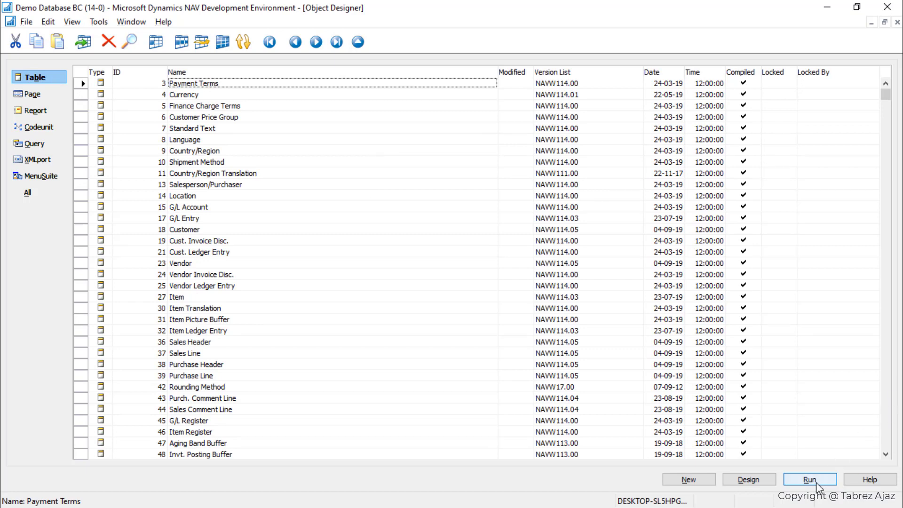
{"action": "key", "text": "alt+Tab"}
{"action": "key", "text": "alt+Tab"}
{"action": "key", "text": "alt+Tab"}
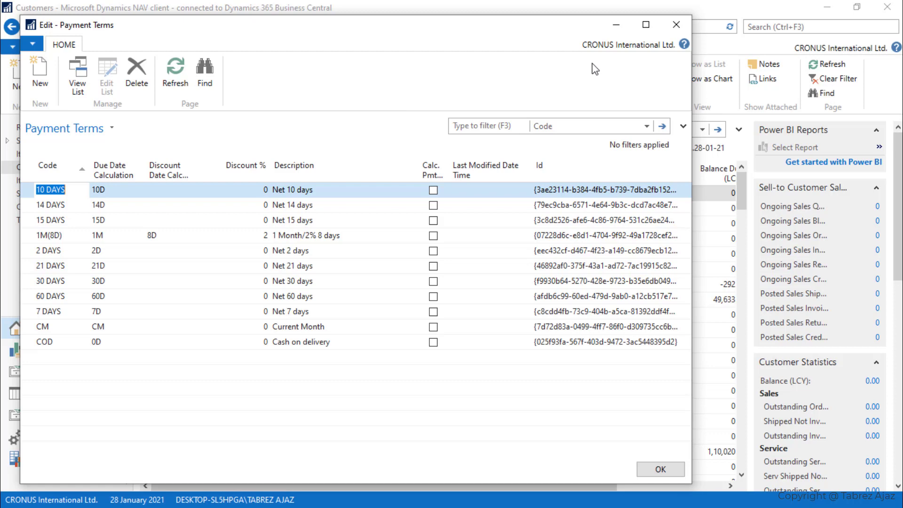
{"action": "key", "text": "Escape"}
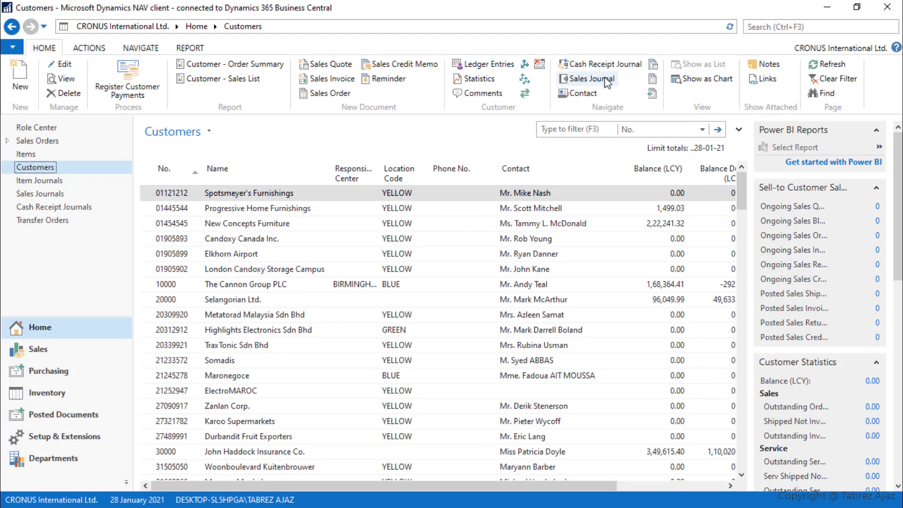